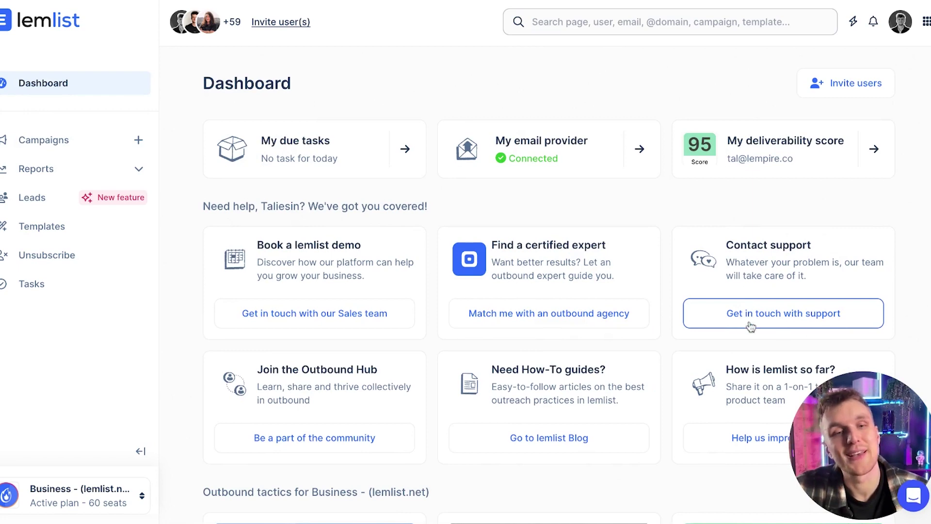
- From the help center home, open and read the DNS Record Setup article
left_click(806, 314)
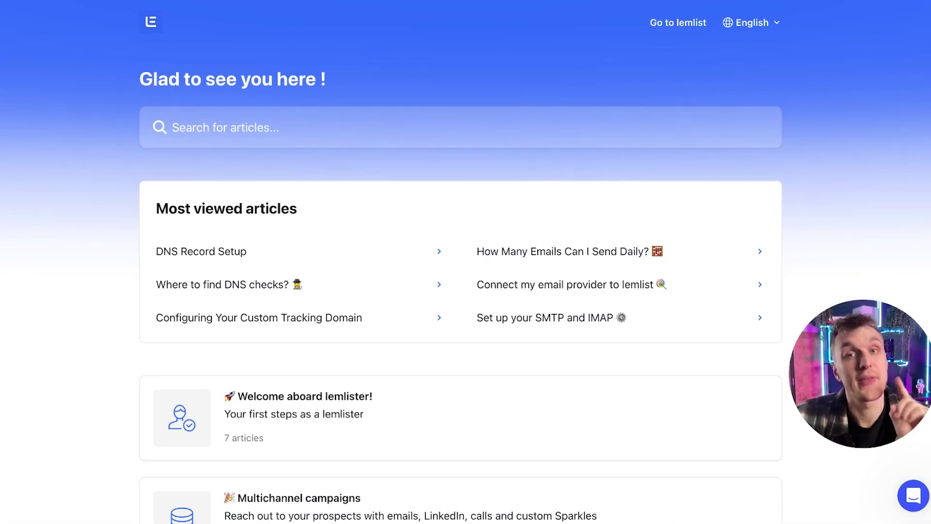
left_click(224, 124)
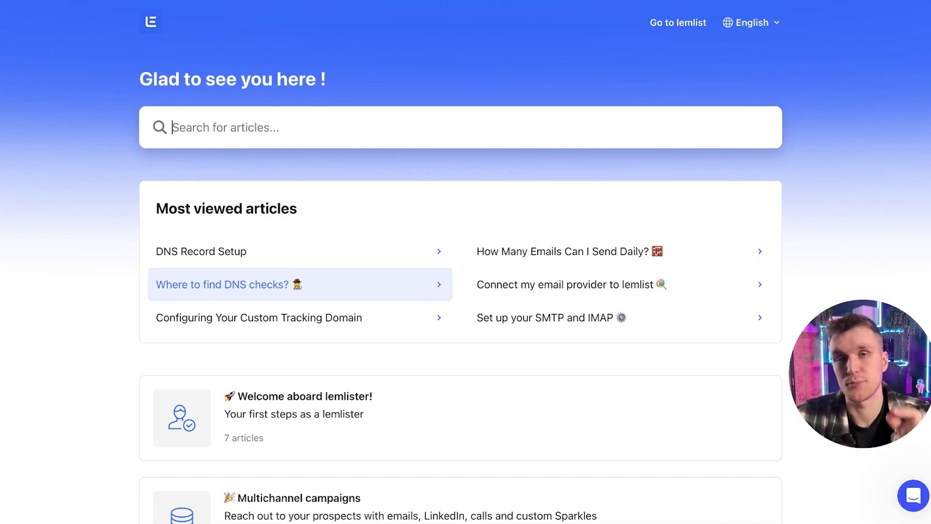
scroll(463, 151, "down", 5)
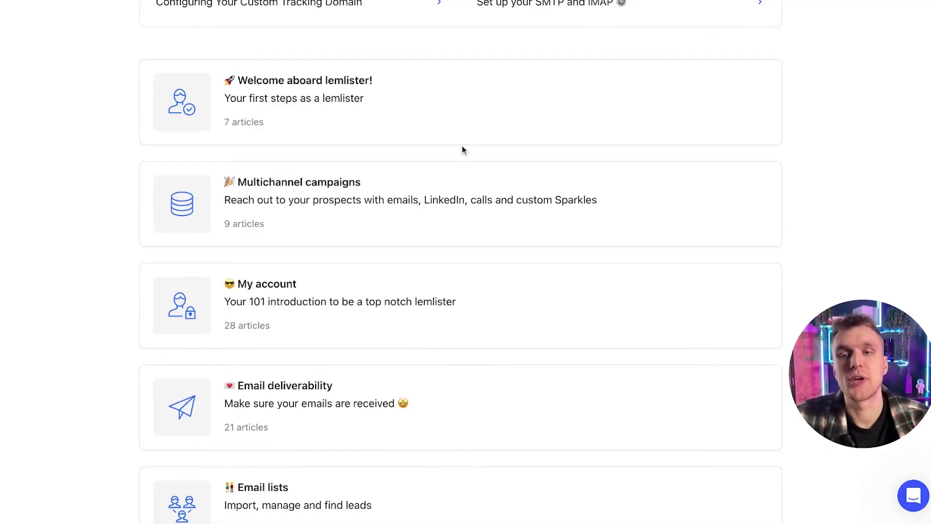
scroll(464, 150, "up", 5)
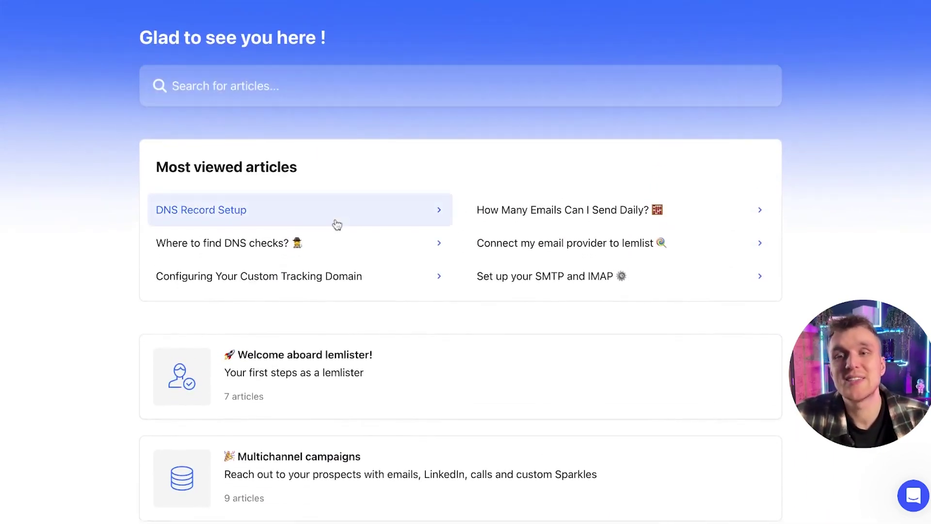
left_click(337, 223)
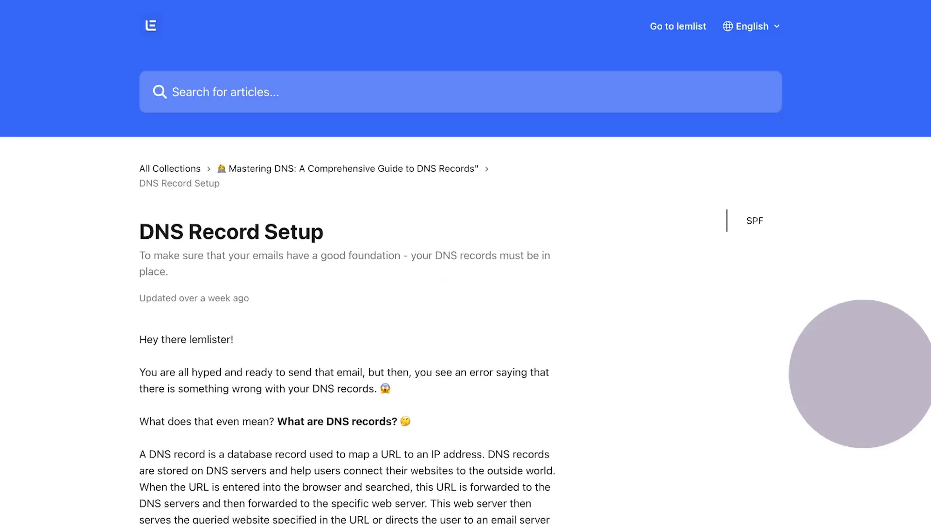
scroll(337, 225, "down", 2)
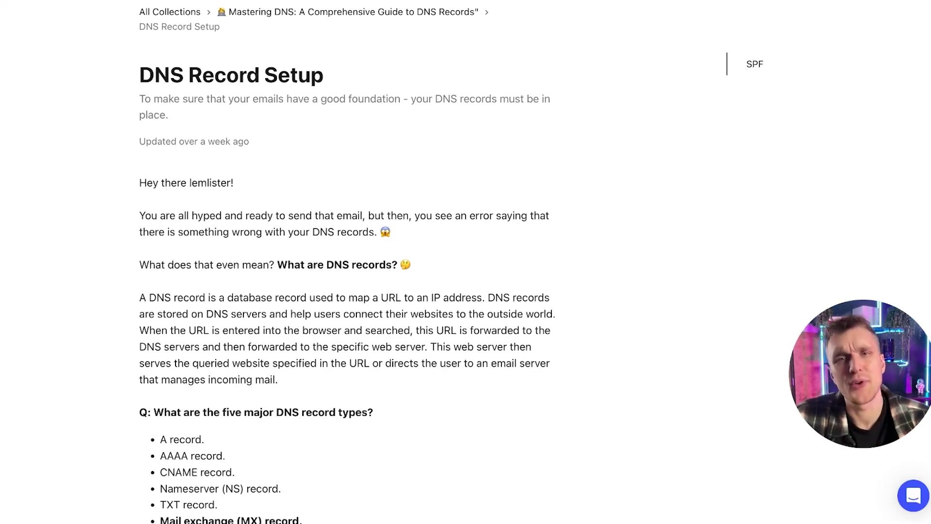
scroll(485, 228, "down", 3)
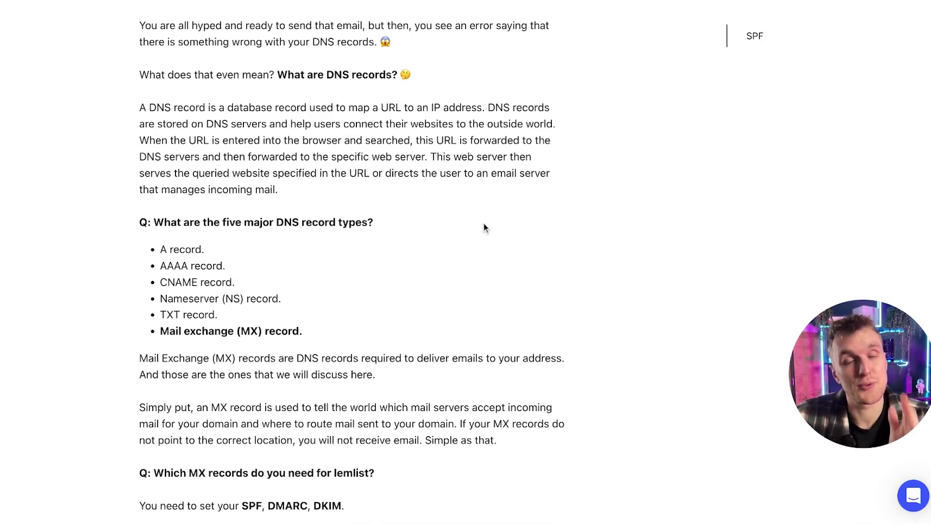
scroll(484, 228, "up", 5)
- Search the help articles for 'signature' and read 'Set up your signature'
key("alt+Left")
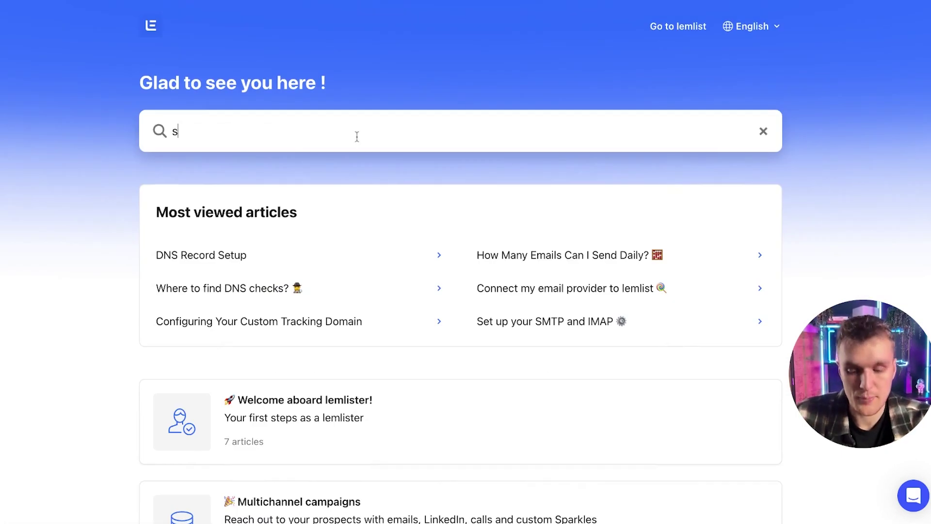
type("re")
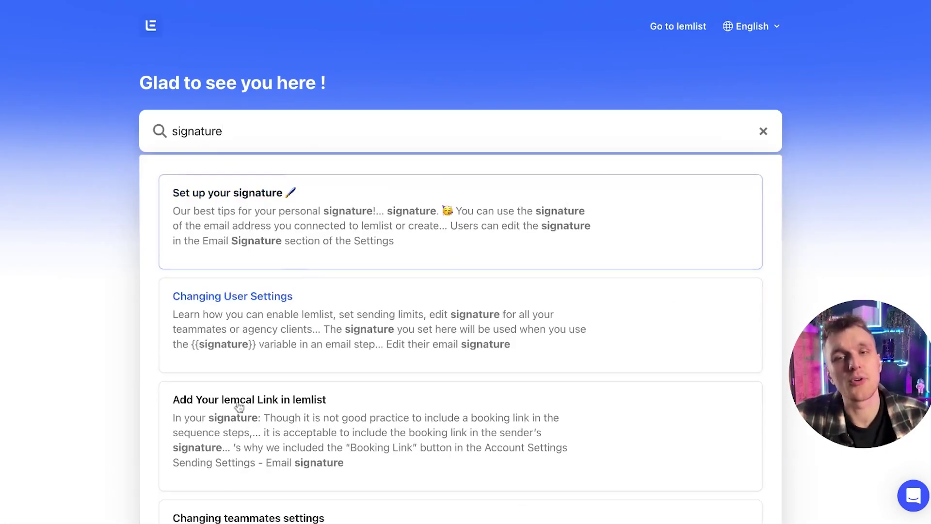
left_click(376, 224)
scroll(557, 366, "down", 5)
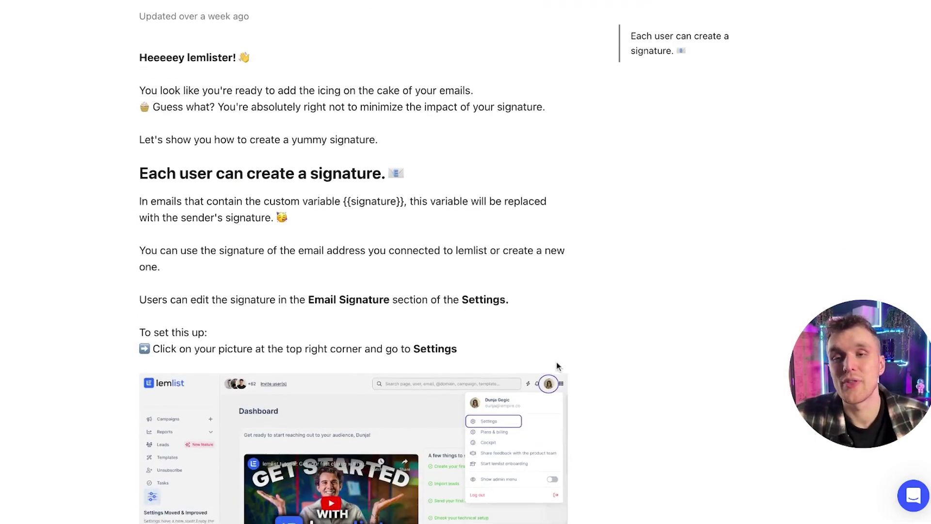
scroll(557, 366, "down", 5)
scroll(559, 341, "down", 5)
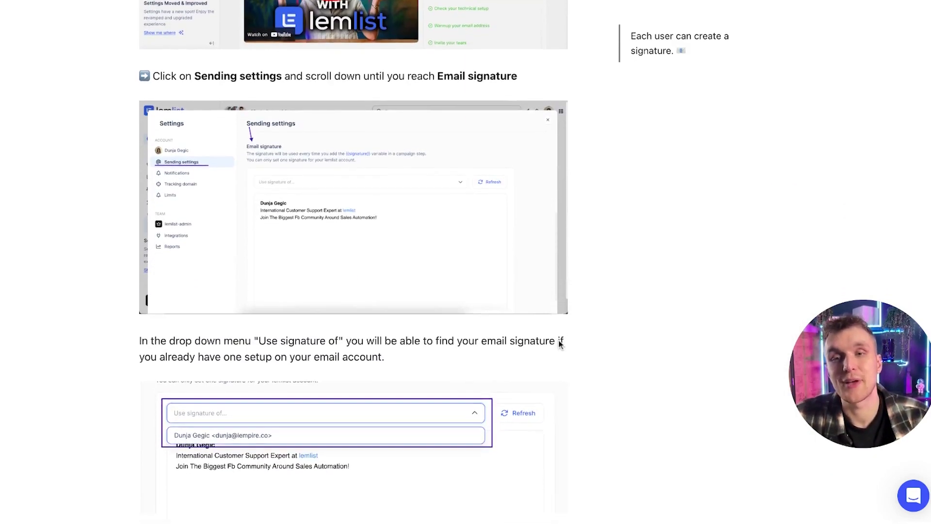
scroll(559, 340, "down", 5)
scroll(559, 344, "down", 5)
scroll(560, 344, "down", 3)
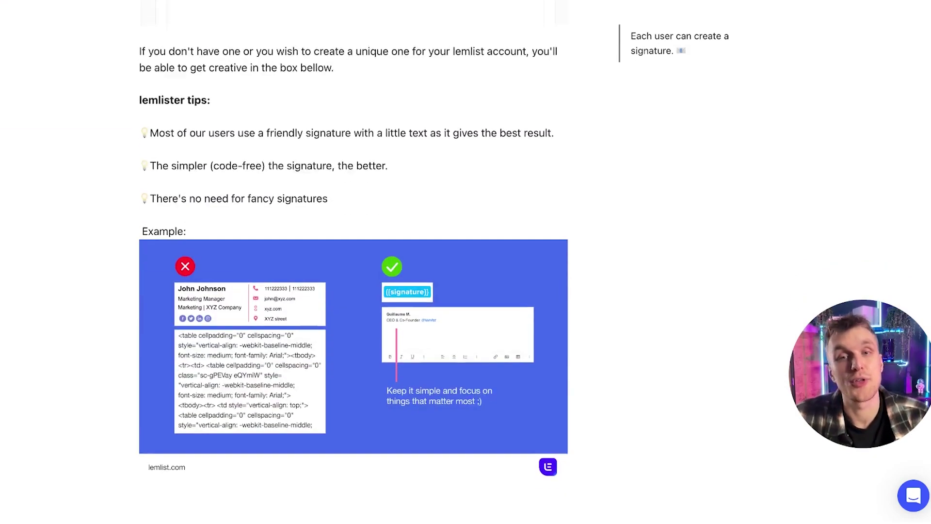
scroll(560, 344, "down", 2)
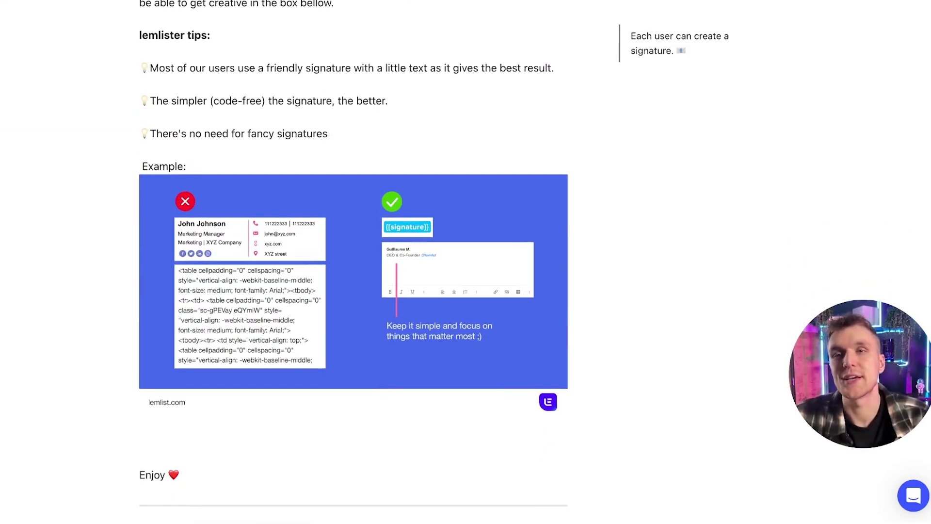
scroll(558, 344, "up", 2)
scroll(559, 343, "up", 5)
scroll(560, 344, "up", 8)
scroll(703, 342, "down", 1)
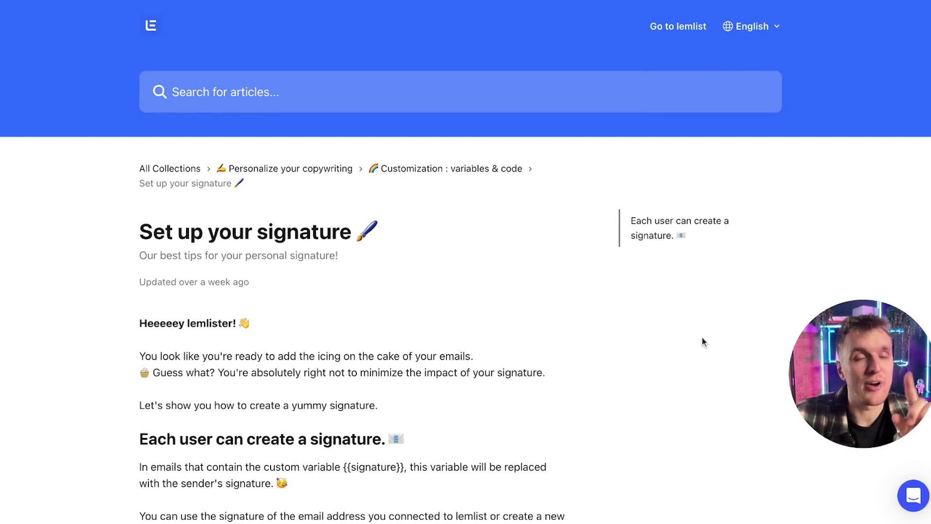
left_click_drag(845, 327, 852, 131)
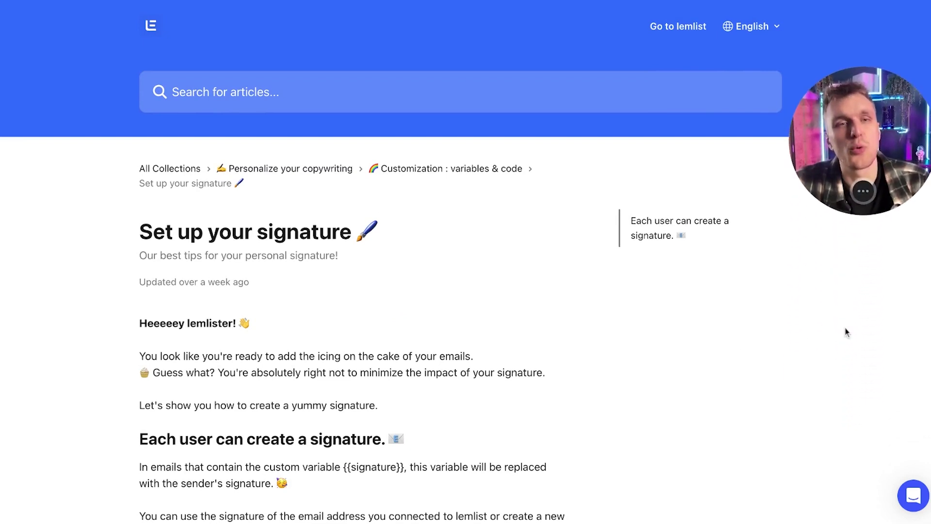
left_click(914, 496)
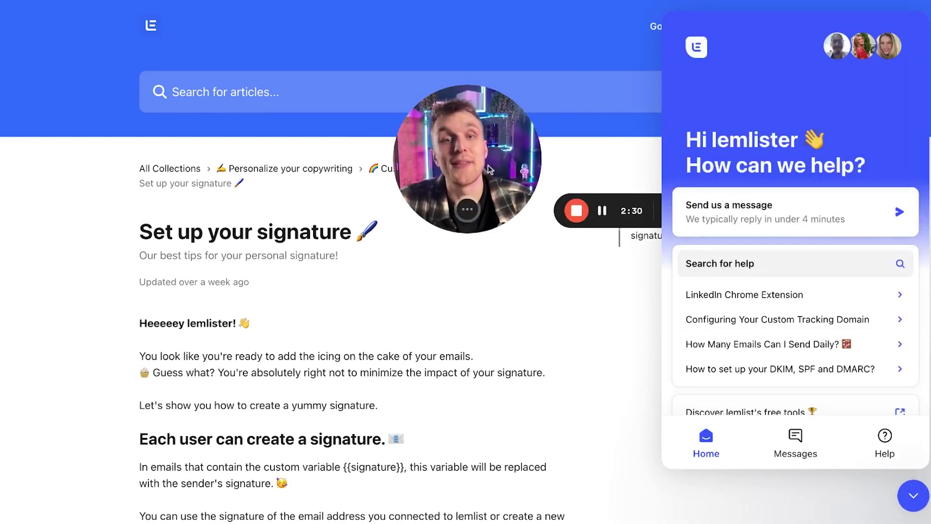
left_click_drag(466, 158, 589, 240)
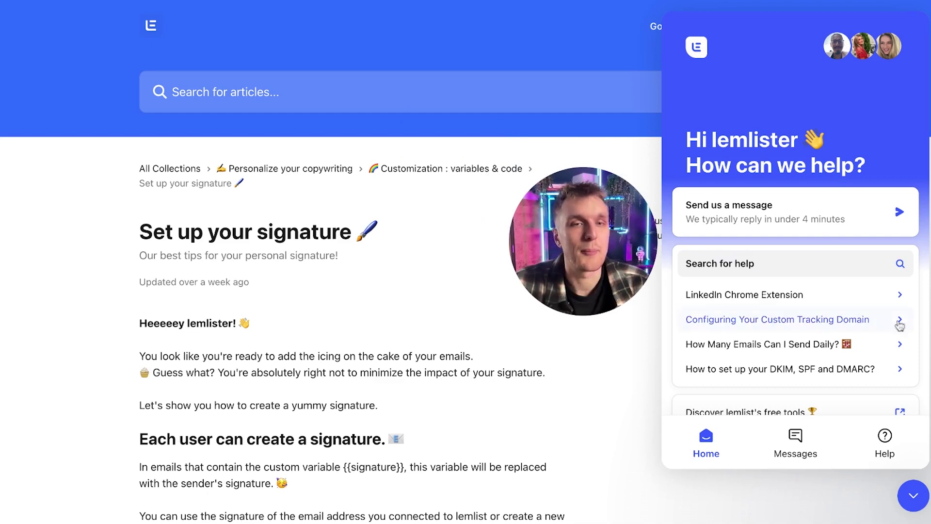
scroll(823, 194, "down", 2)
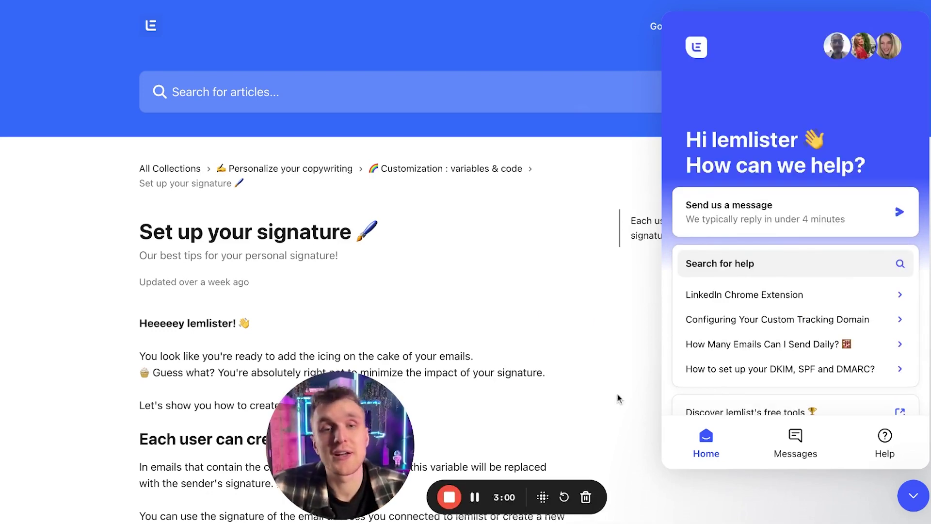
left_click(737, 295)
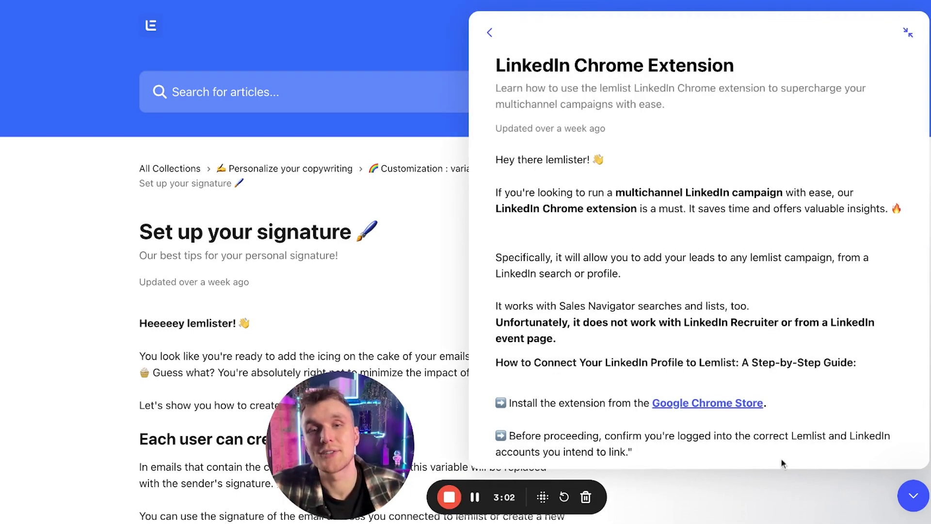
scroll(679, 314, "down", 10)
scroll(679, 292, "down", 10)
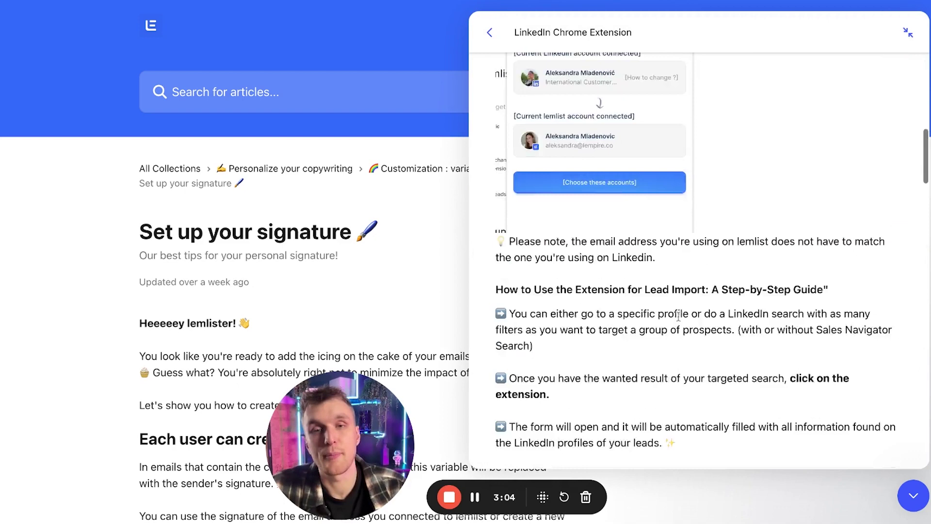
scroll(679, 292, "down", 5)
scroll(619, 219, "up", 20)
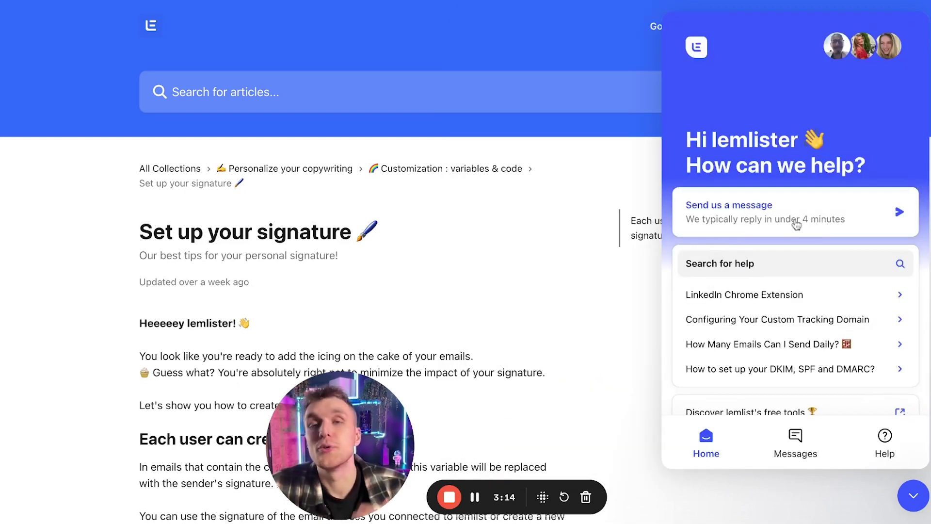
- Send support a new message saying 'setting up DMARC'
left_click(797, 224)
type("setting up DMARC")
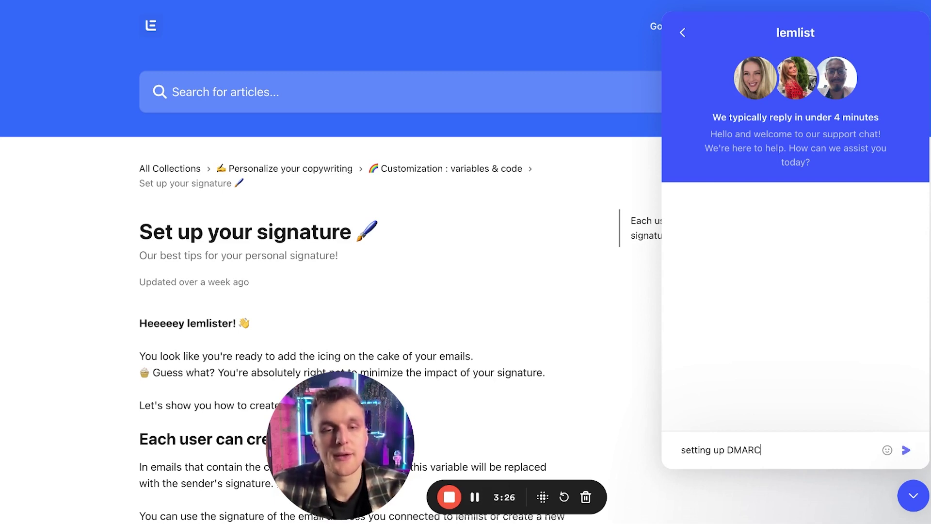
key("Return")
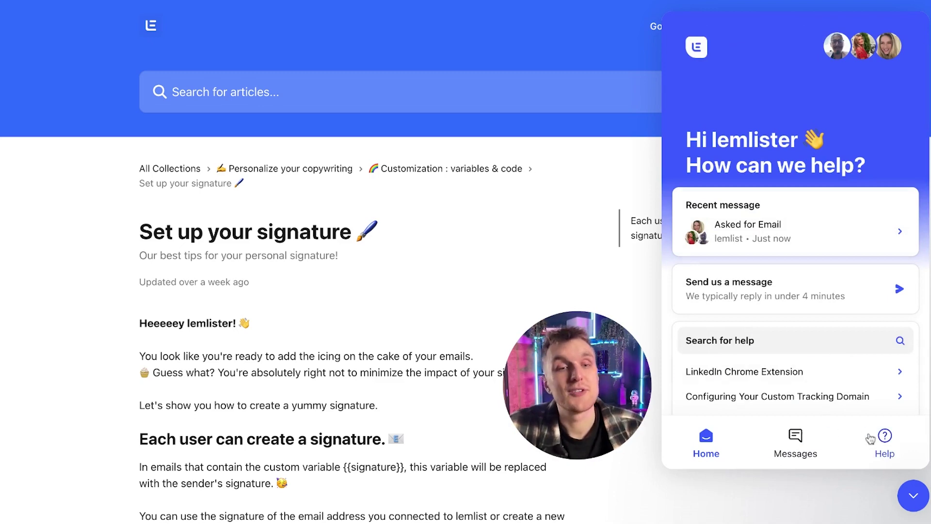
- Open the Add GIF article via Dynamic images & videos, then Adding videos to cold emails
left_click(874, 440)
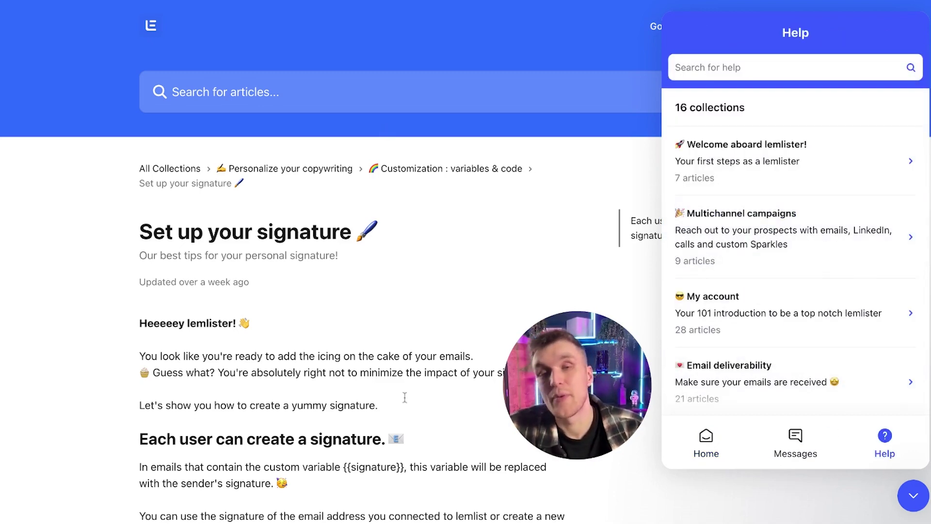
scroll(807, 214, "down", 2)
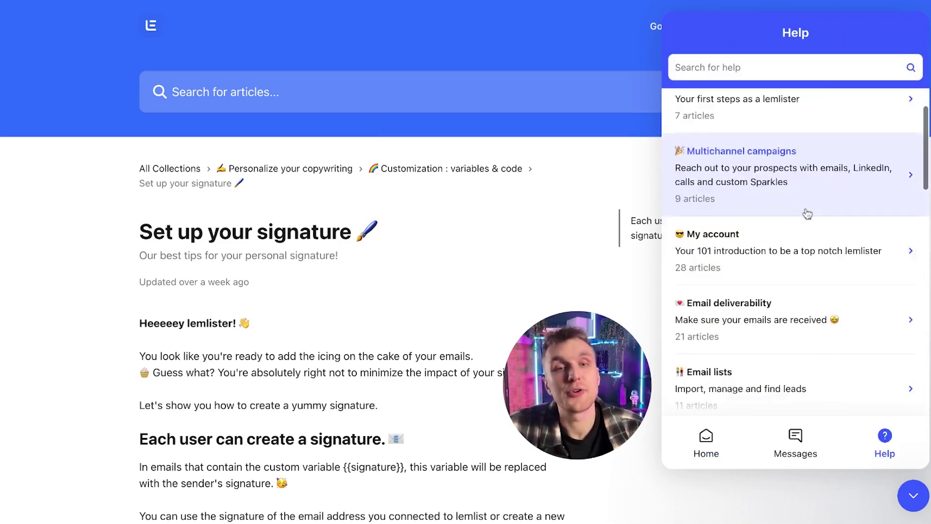
scroll(807, 213, "down", 2)
scroll(807, 213, "down", 1)
scroll(807, 213, "down", 1)
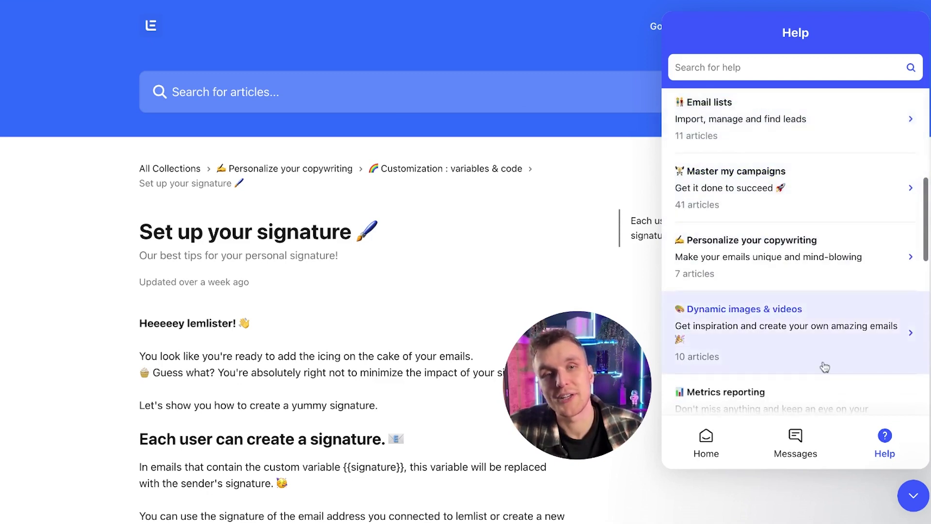
scroll(821, 315, "down", 1)
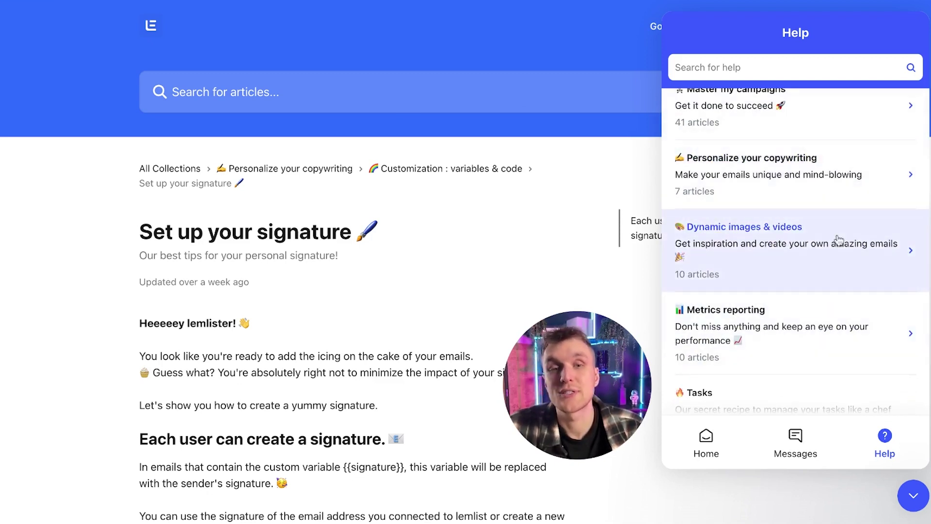
left_click(729, 280)
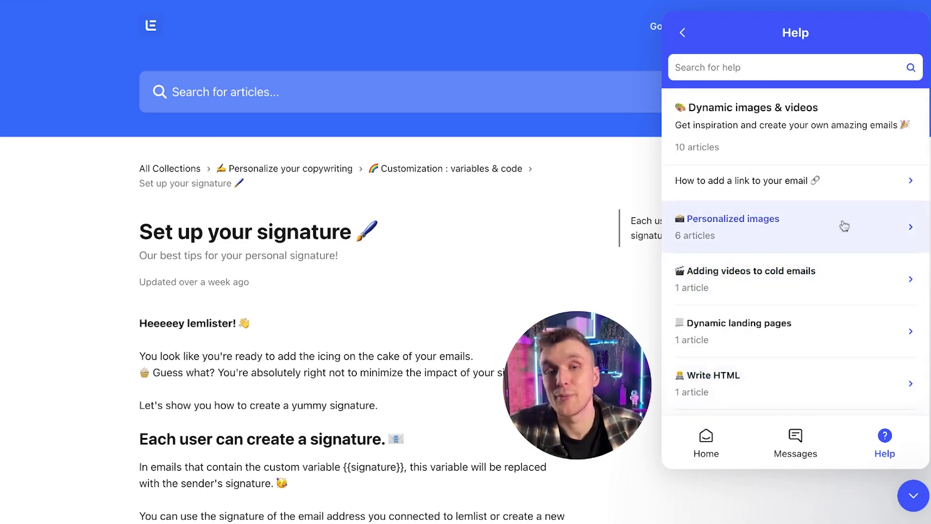
left_click(797, 280)
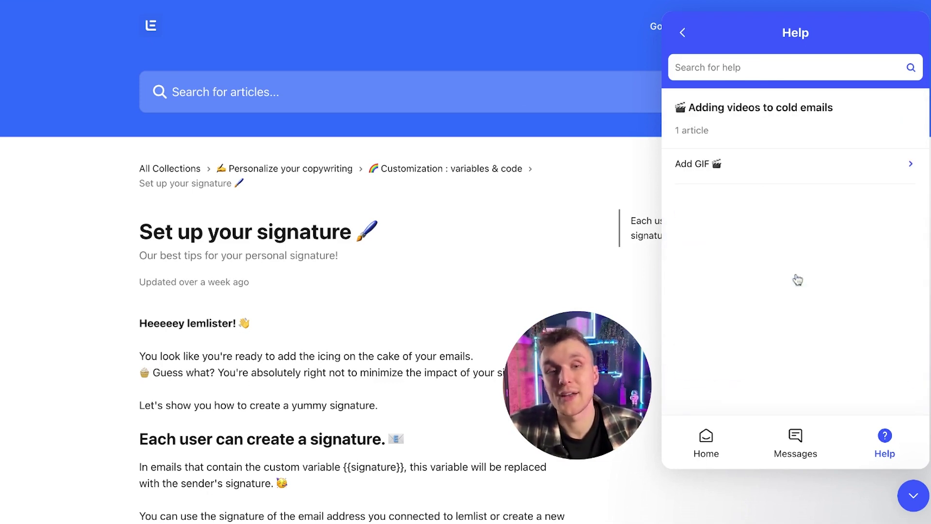
left_click(743, 165)
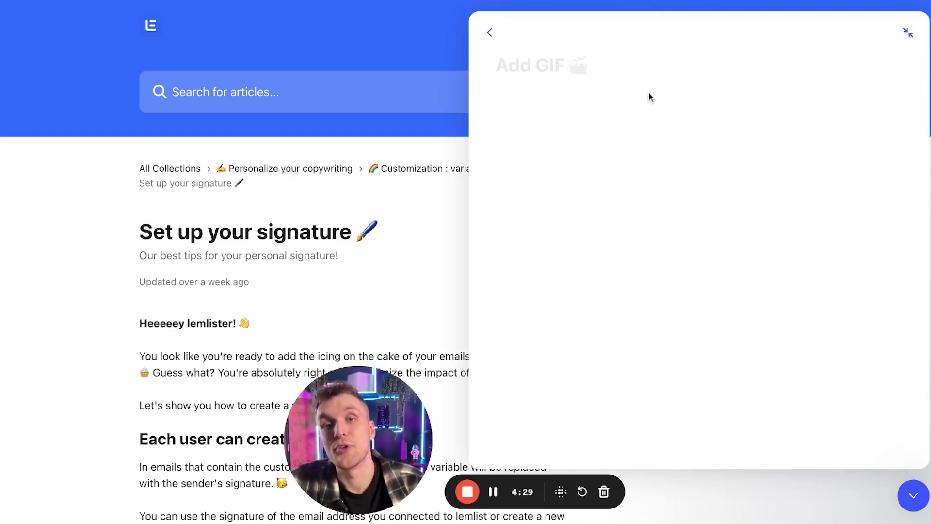
scroll(698, 209, "down", 3)
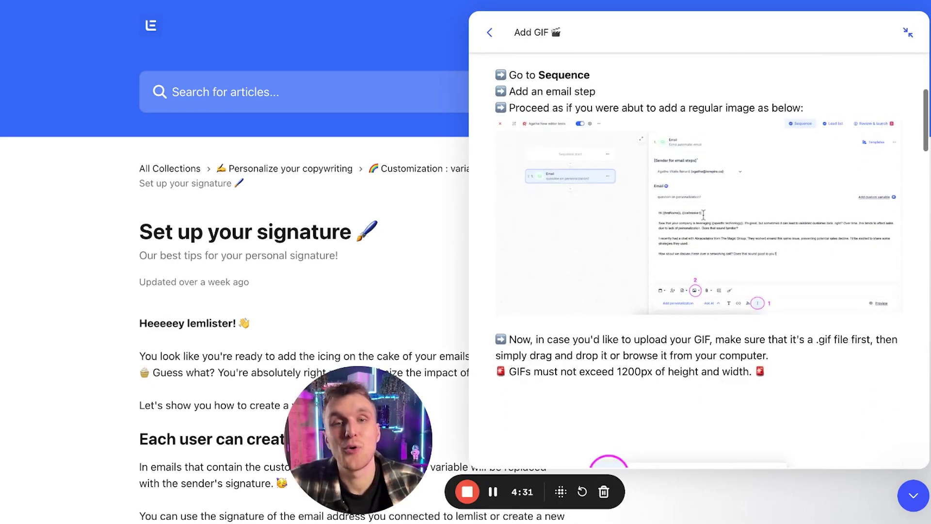
scroll(699, 211, "down", 3)
scroll(703, 215, "down", 1)
scroll(704, 215, "down", 3)
scroll(704, 215, "down", 2)
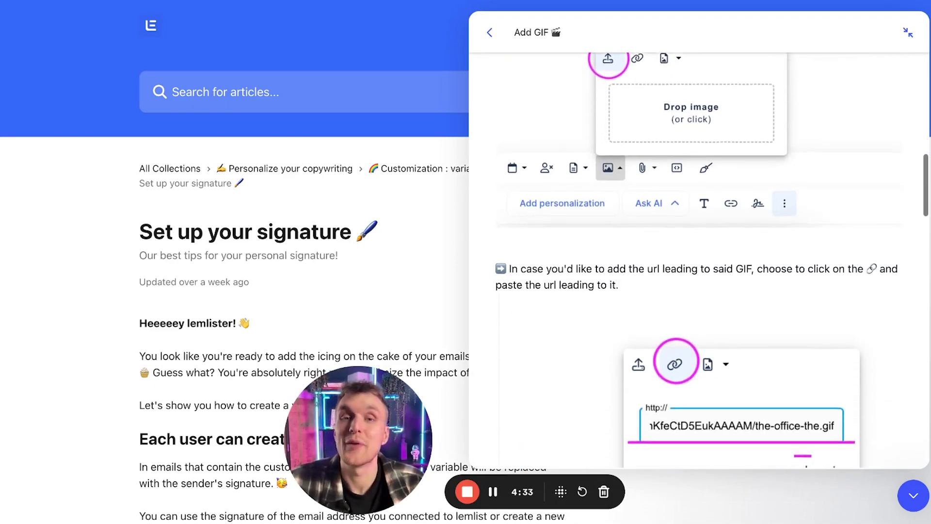
scroll(704, 215, "down", 3)
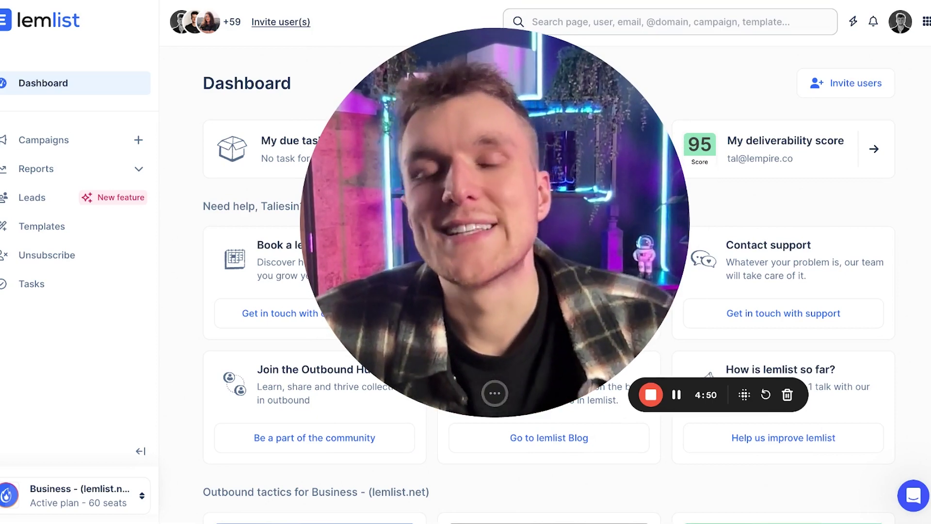